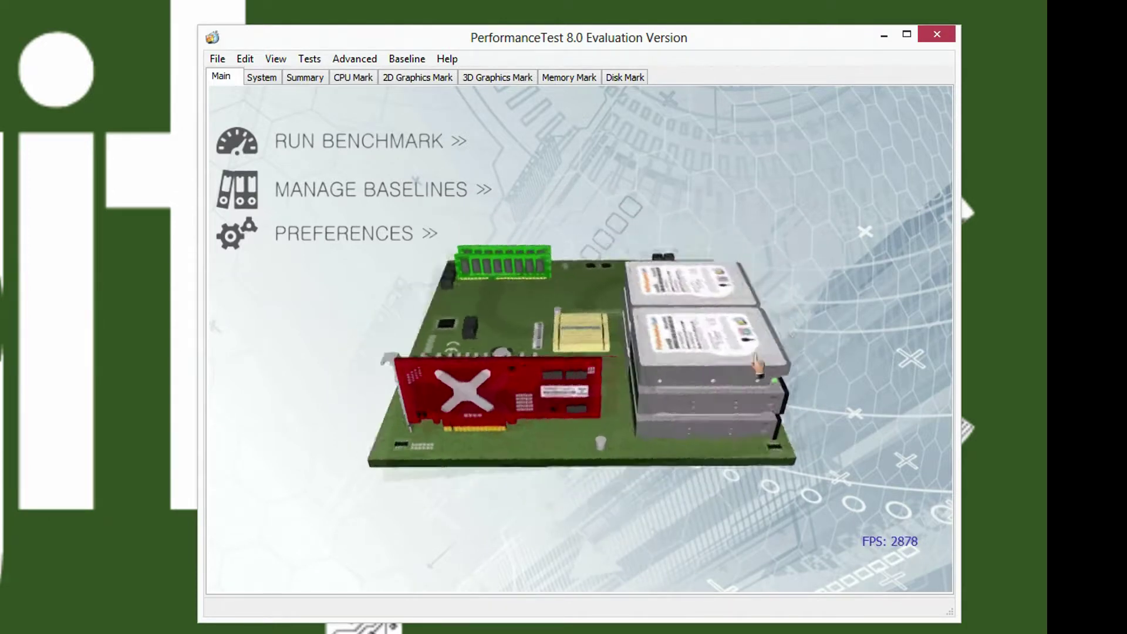
# - Examine the CPU, motherboard and RAM module details of the 3D system model
pyautogui.click(721, 432)
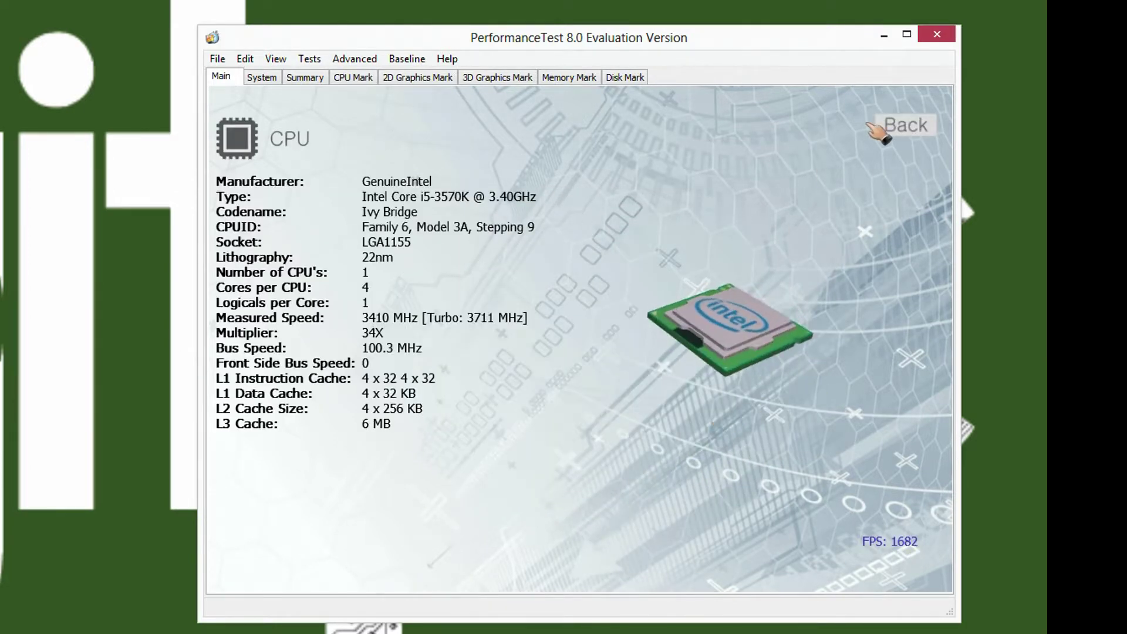
pyautogui.click(893, 121)
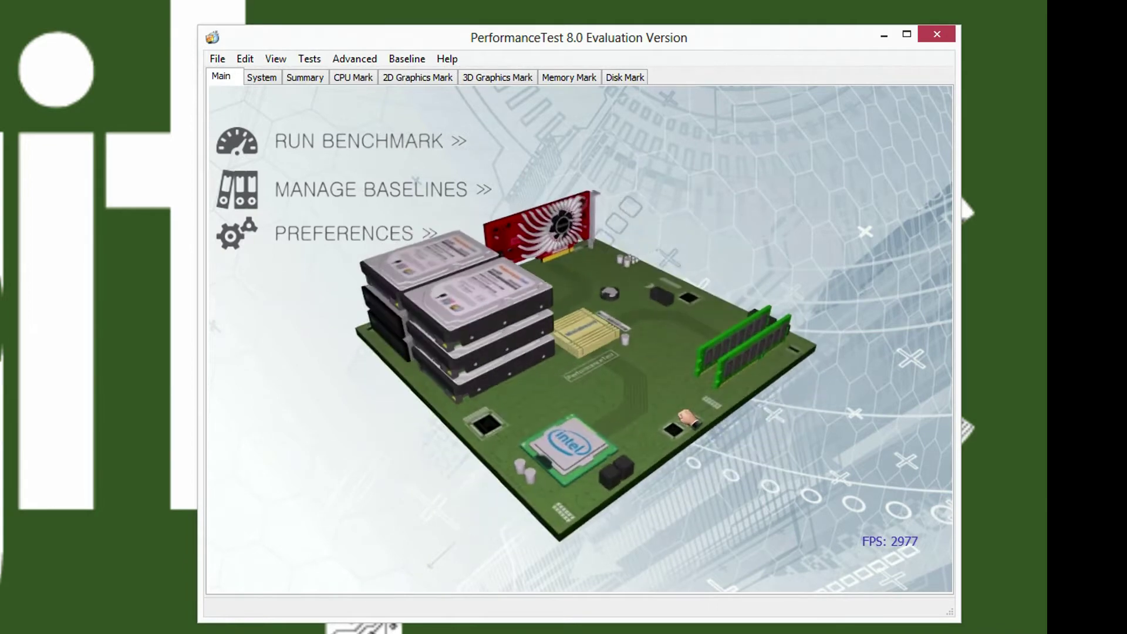
pyautogui.click(593, 353)
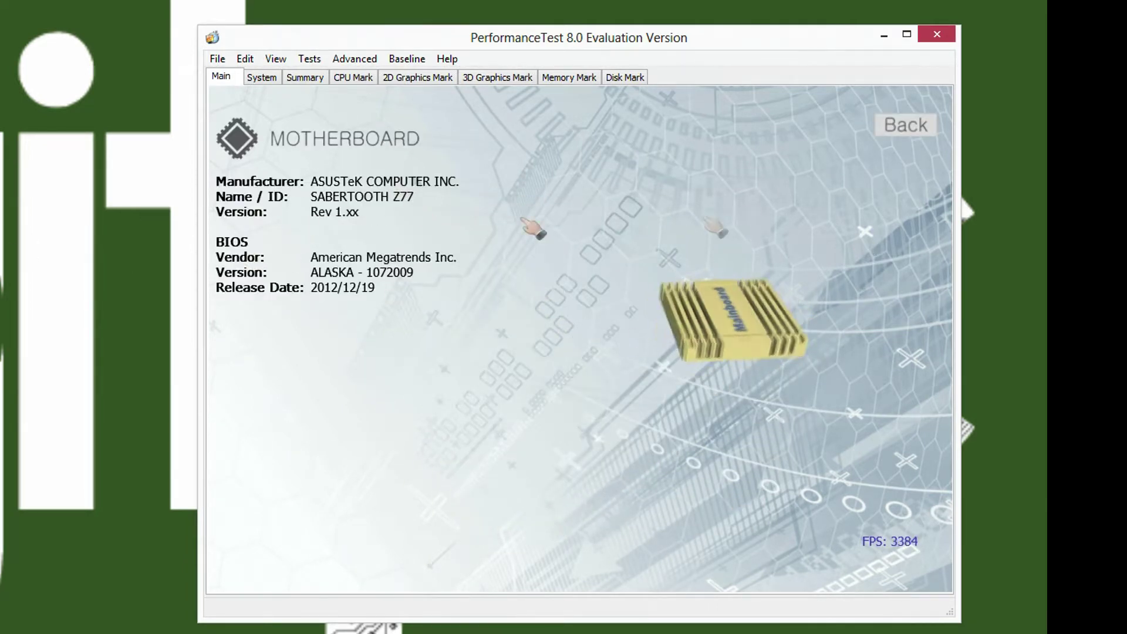
pyautogui.click(921, 124)
pyautogui.click(734, 264)
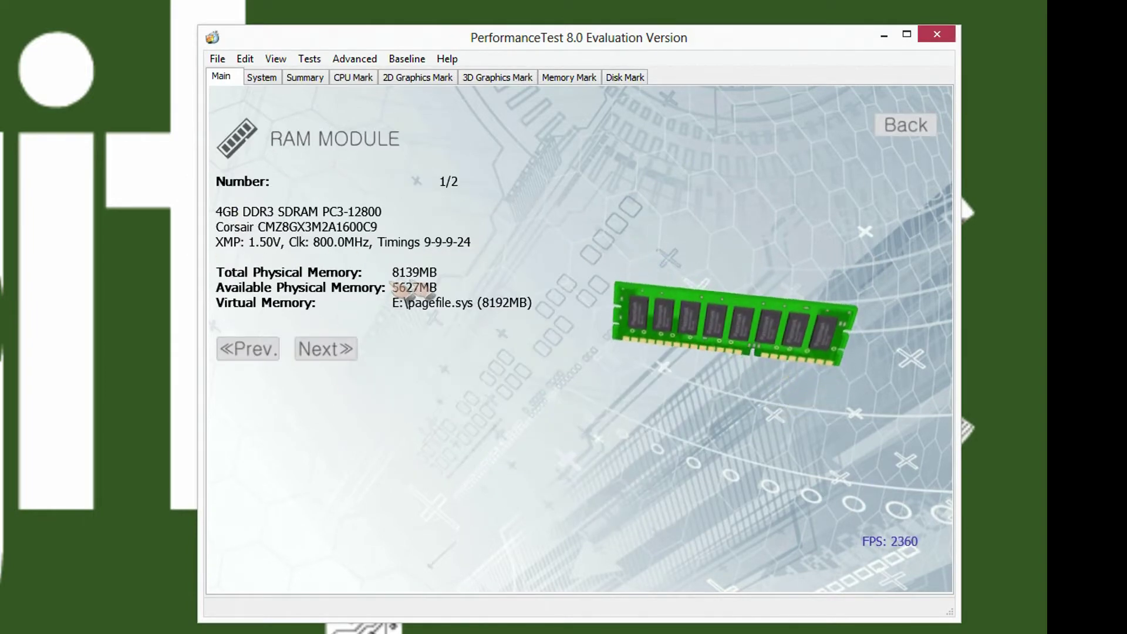
pyautogui.click(917, 124)
# - Look through the details of each installed hard drive and return to the system model
pyautogui.click(411, 306)
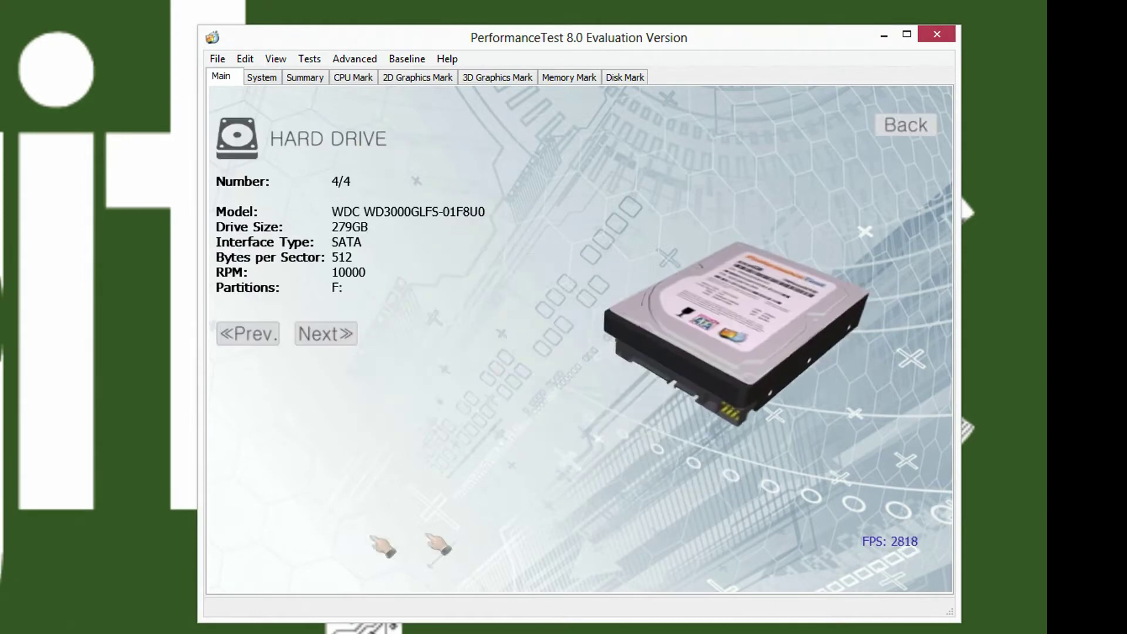
pyautogui.click(324, 333)
pyautogui.click(324, 334)
pyautogui.click(324, 334)
pyautogui.click(324, 333)
pyautogui.click(324, 333)
pyautogui.click(883, 127)
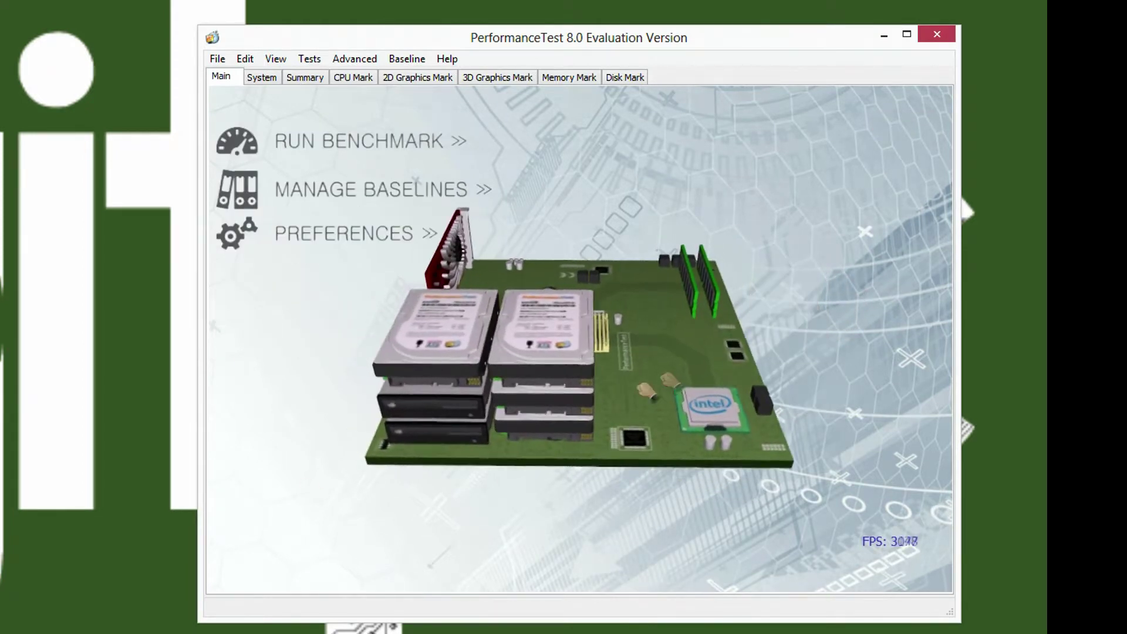
# - View the CPU and video card details and return to the system model
pyautogui.click(658, 452)
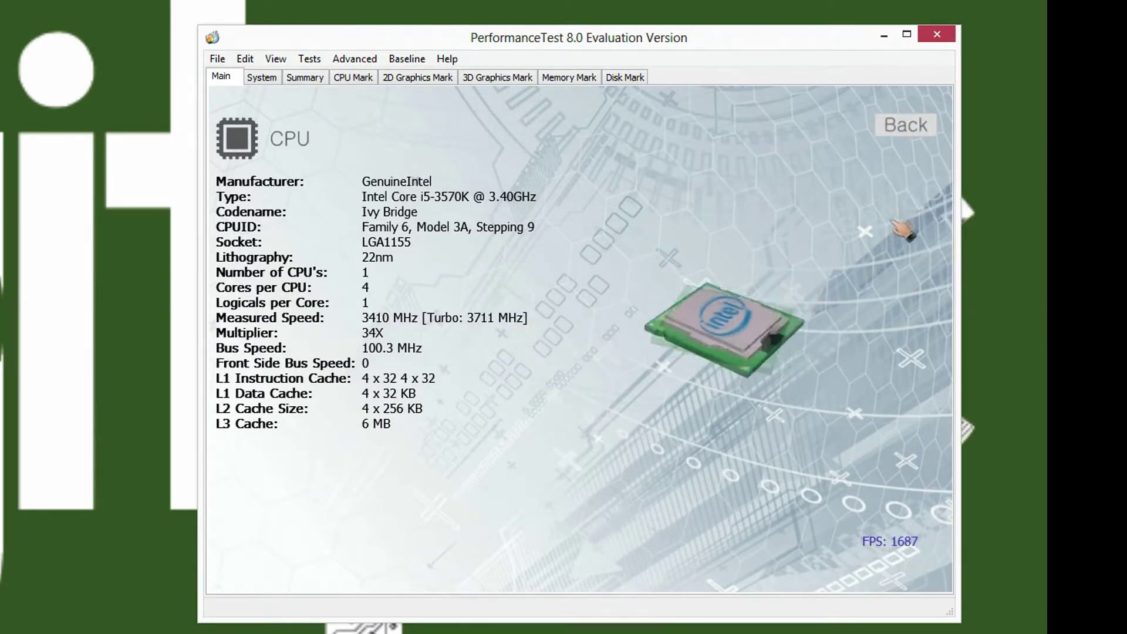
pyautogui.click(905, 126)
pyautogui.click(668, 329)
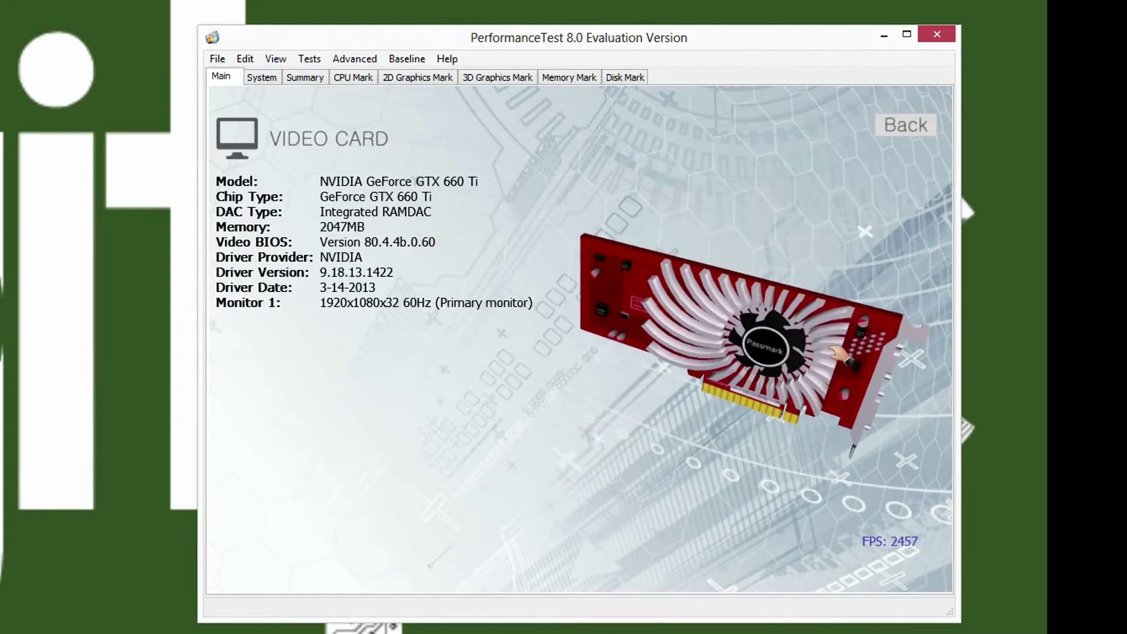
pyautogui.click(904, 125)
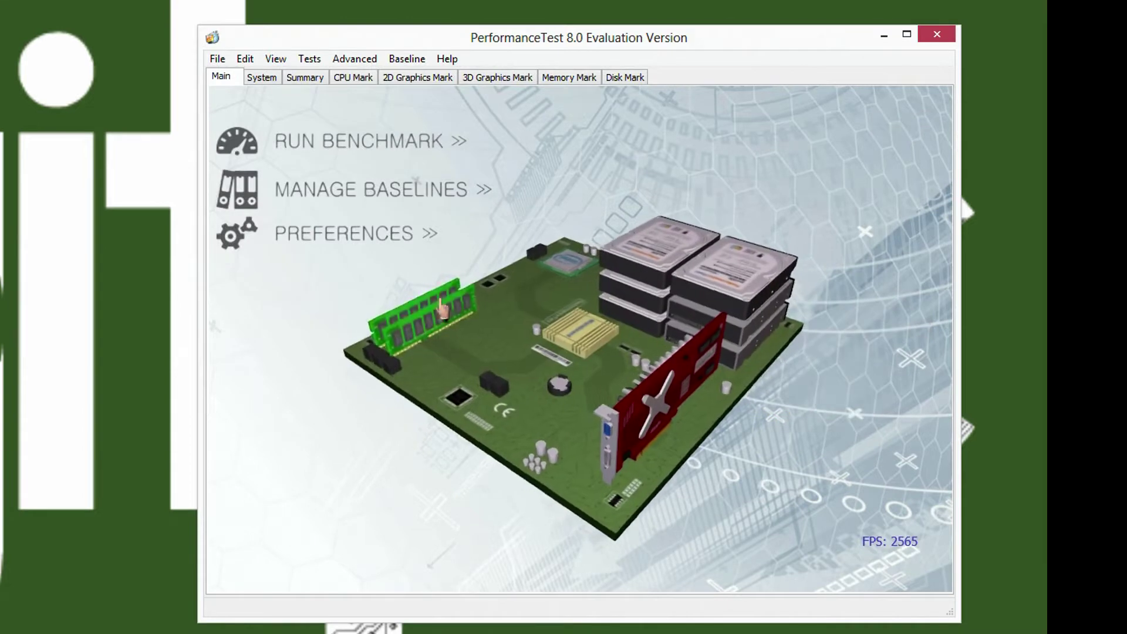
# - Look through the summary, CPU, 2D graphics, 3D graphics, memory and disk result charts against the reference baselines
pyautogui.click(291, 82)
pyautogui.click(353, 78)
pyautogui.click(393, 81)
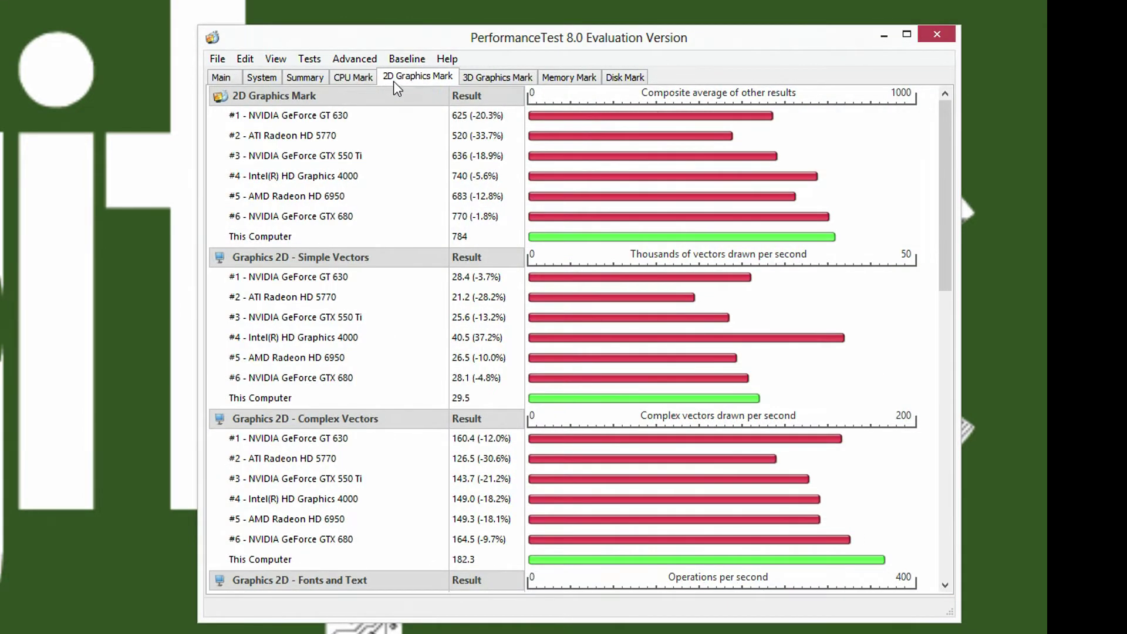
pyautogui.click(357, 77)
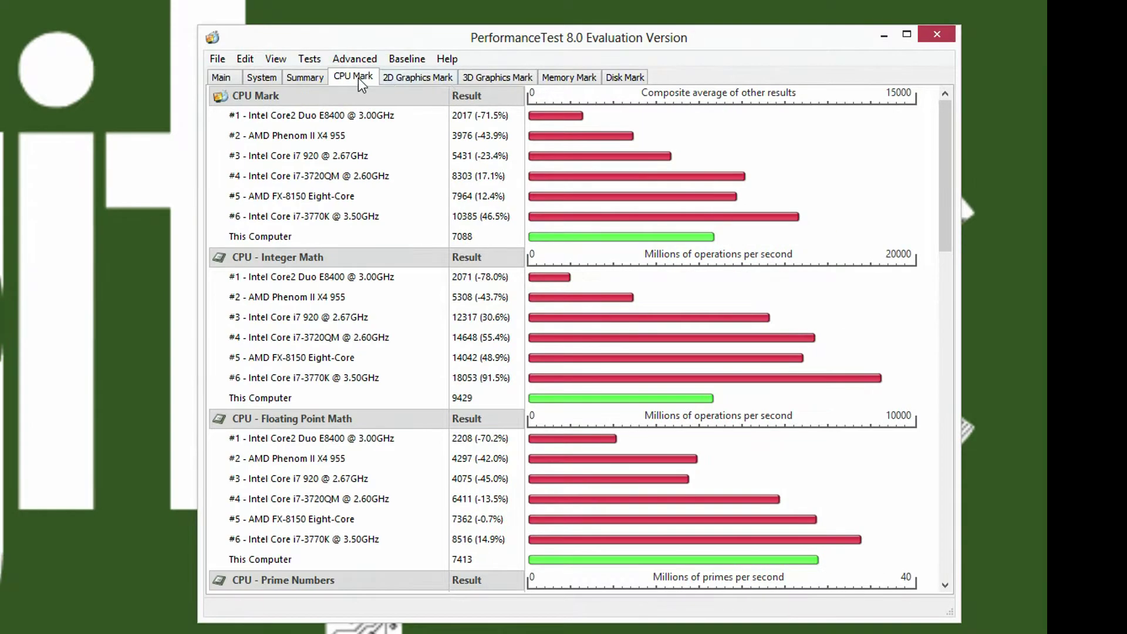
pyautogui.click(427, 79)
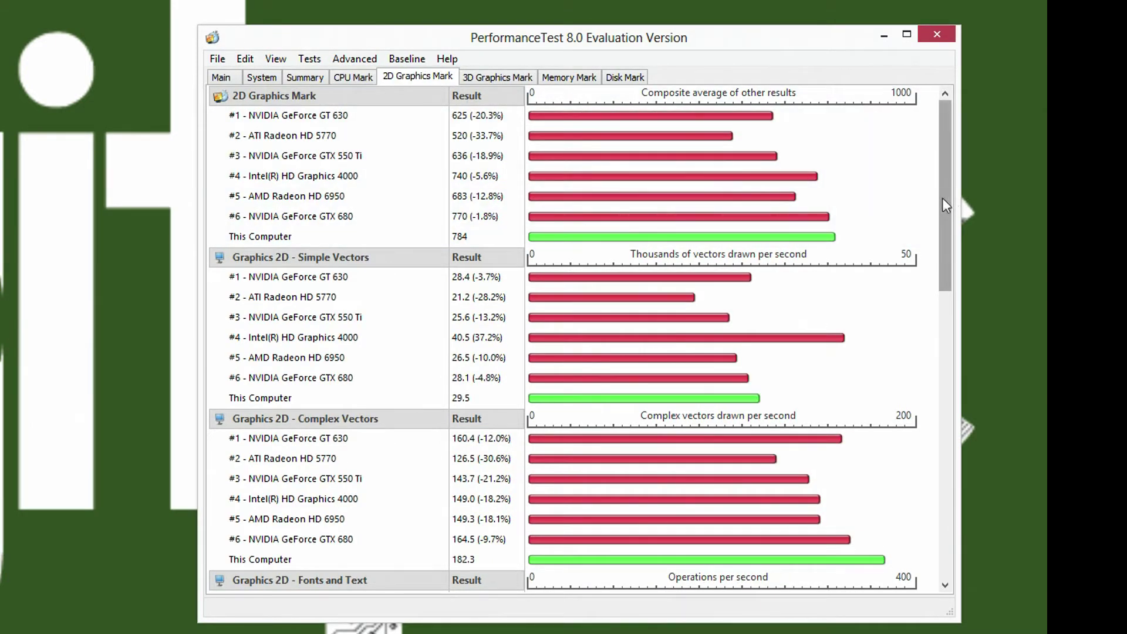
pyautogui.moveTo(942, 197); pyautogui.dragTo(963, 171)
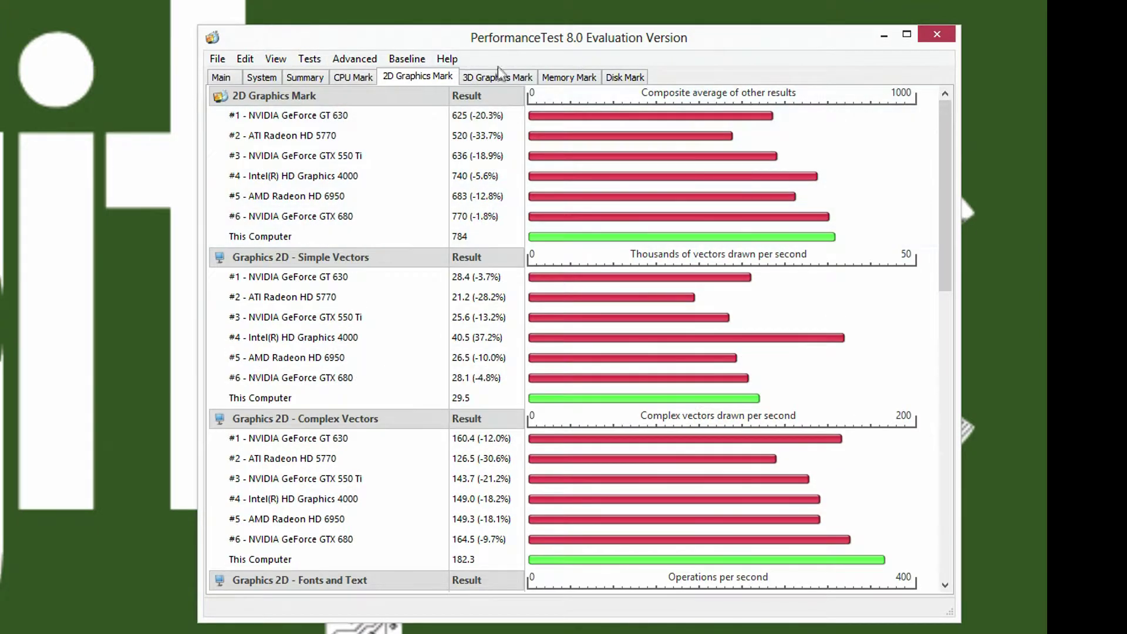
pyautogui.click(505, 77)
pyautogui.click(569, 76)
pyautogui.click(625, 77)
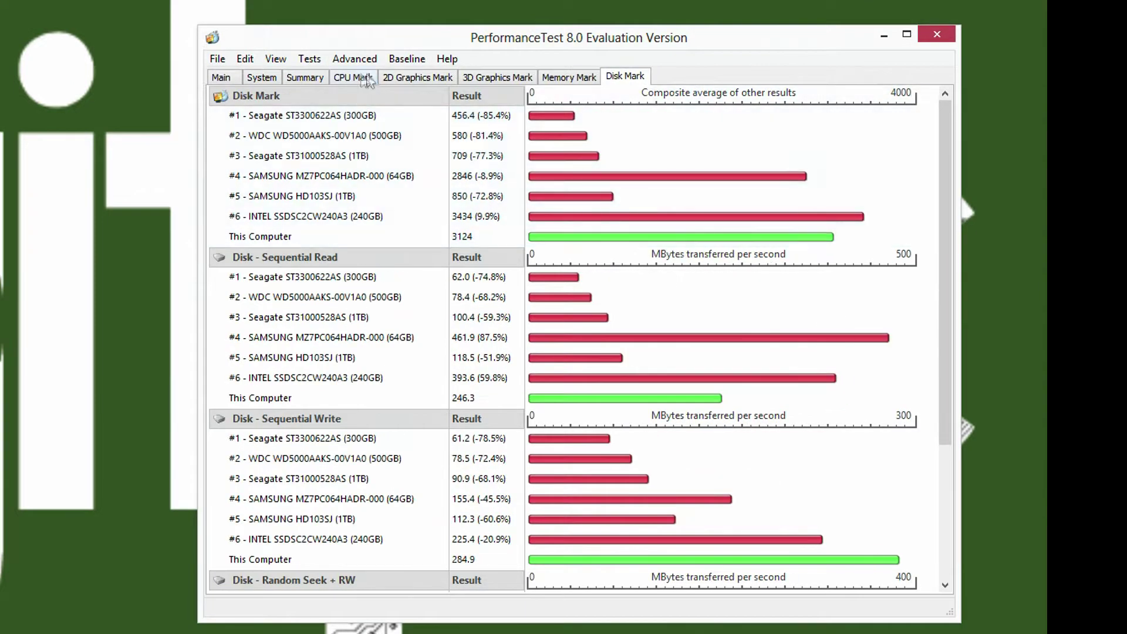
# - Revisit the CPU, summary, 2D and 3D graphics charts, ending on the Disk Mark results
pyautogui.click(353, 77)
pyautogui.click(320, 82)
pyautogui.click(411, 81)
pyautogui.click(354, 82)
pyautogui.click(416, 81)
pyautogui.click(470, 83)
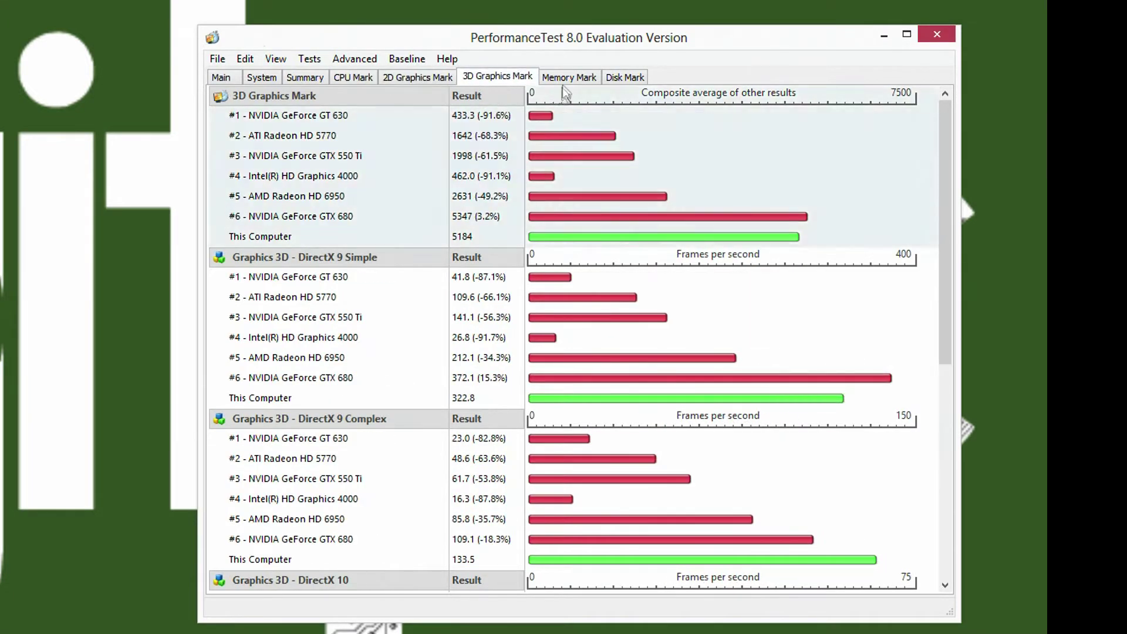
pyautogui.click(625, 77)
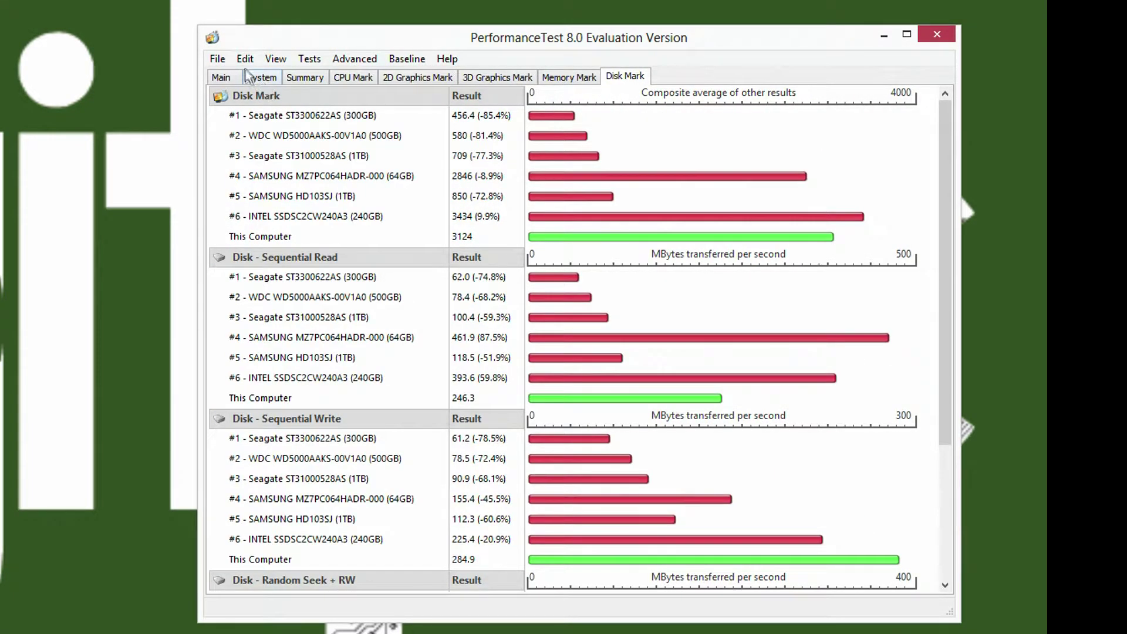
pyautogui.click(217, 59)
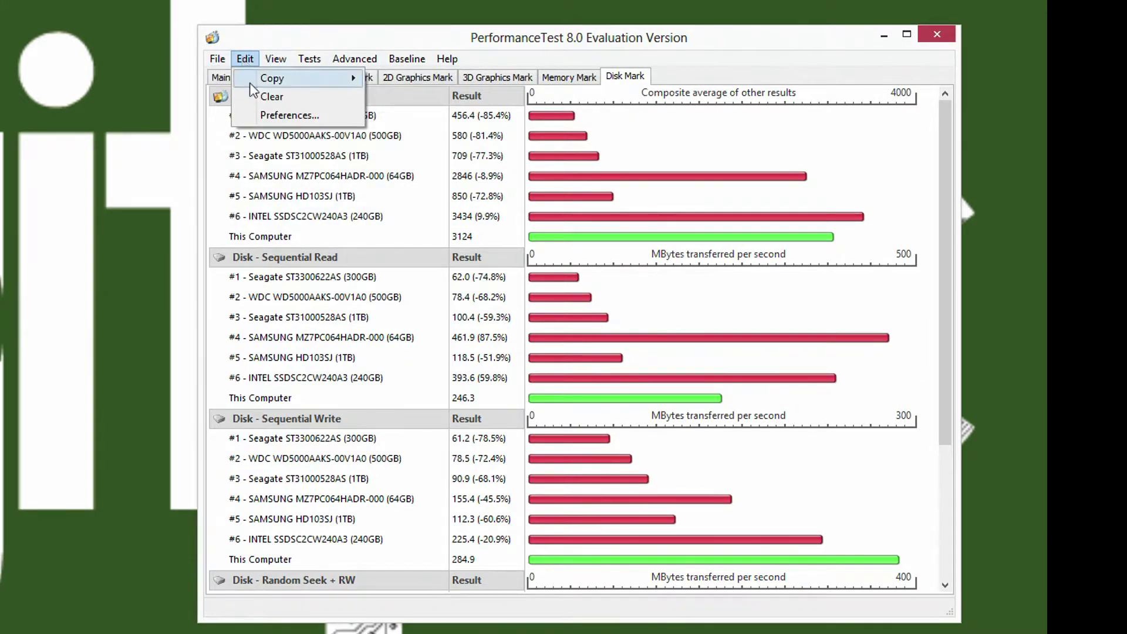
pyautogui.moveTo(288, 60)
pyautogui.moveTo(340, 61)
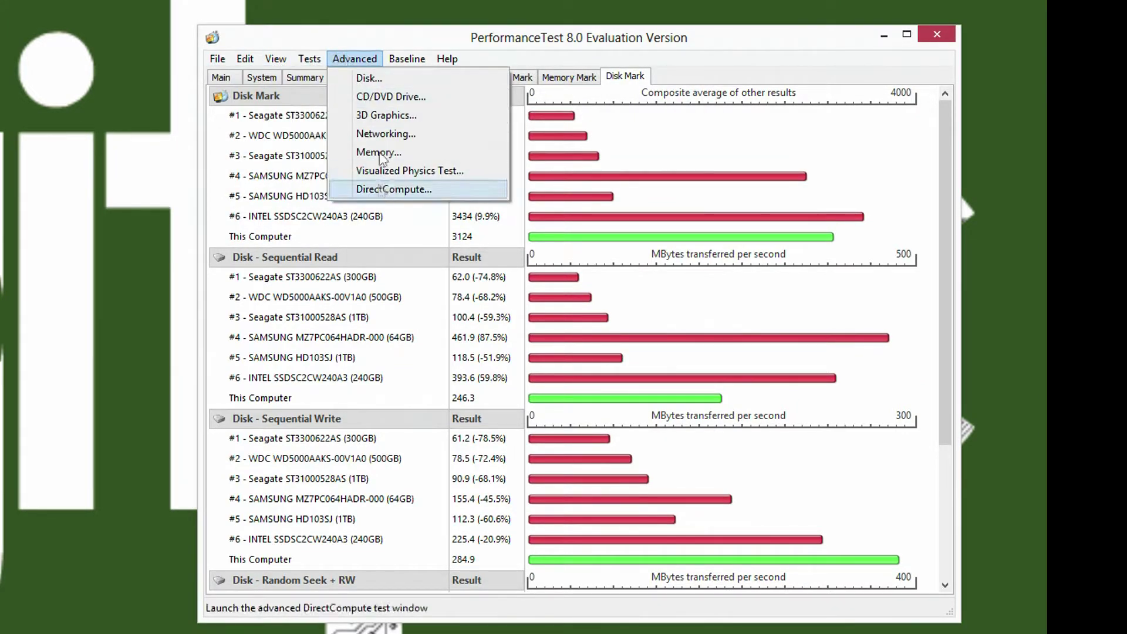
pyautogui.moveTo(410, 61)
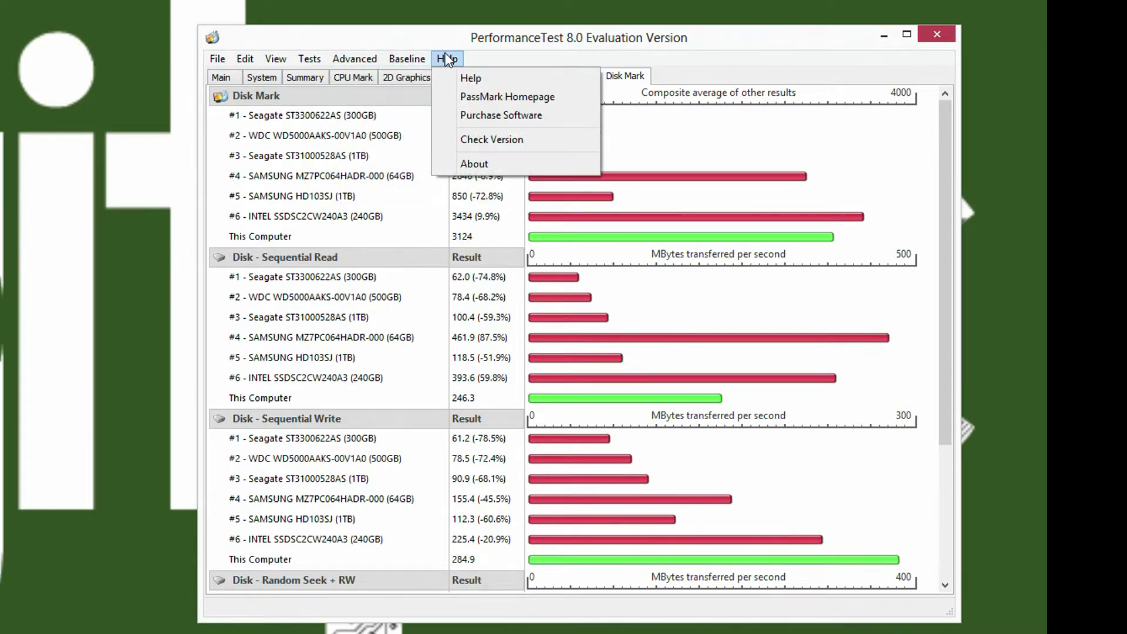
# - Return to the main system view, review the benchmark preferences and accept them
pyautogui.click(221, 79)
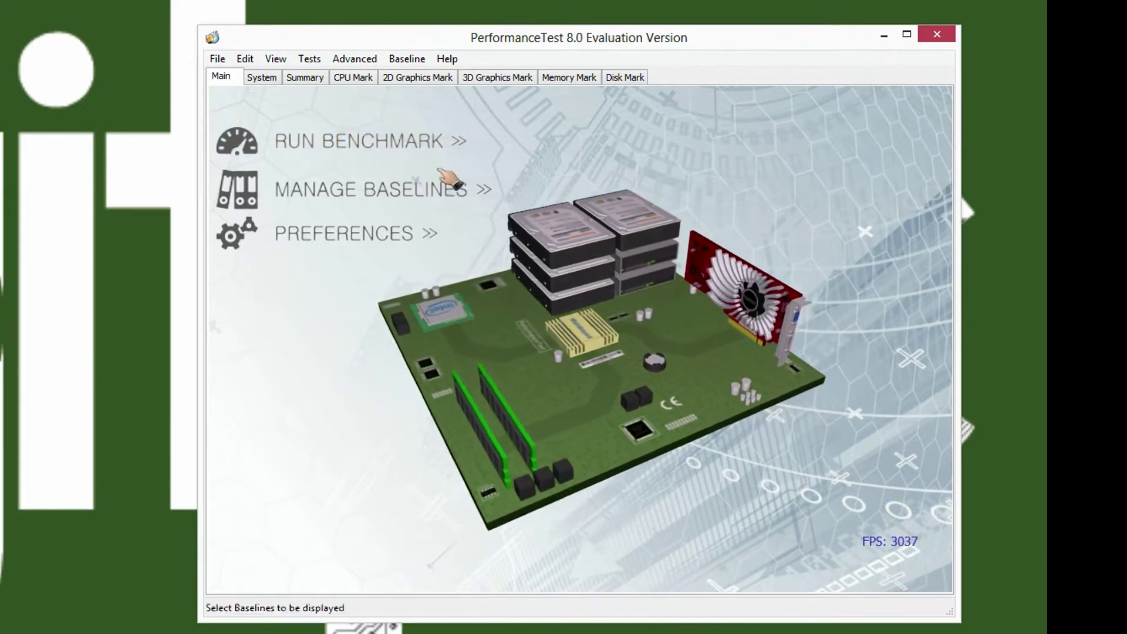
pyautogui.click(365, 237)
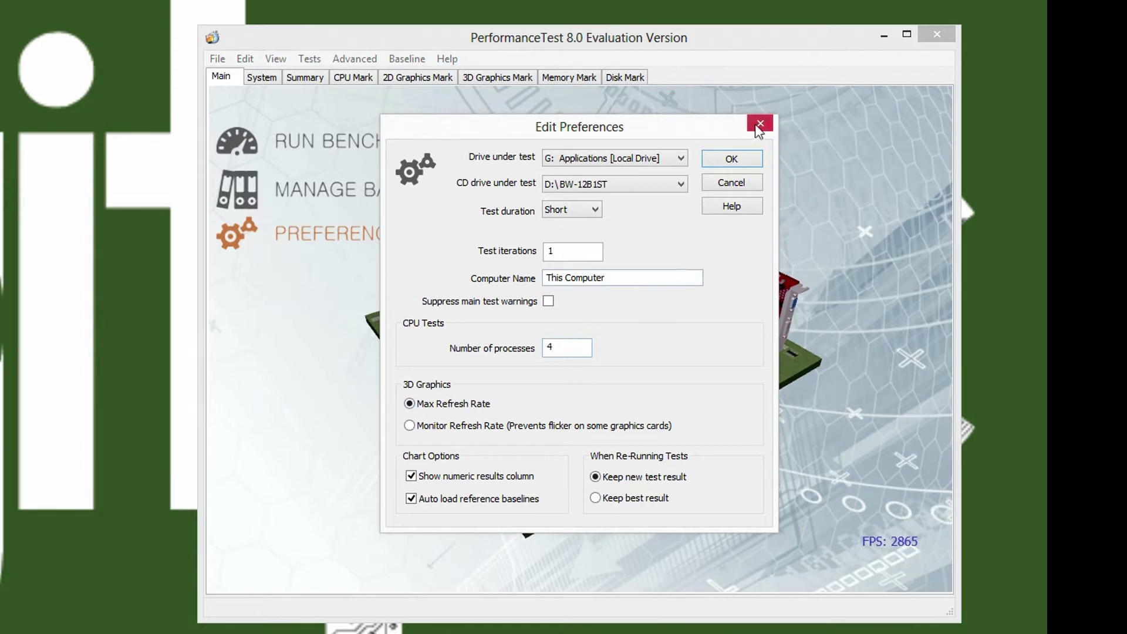
pyautogui.click(728, 166)
# - Run all benchmark tests and accept the PassMark Rating result with baseline upload enabled
pyautogui.click(398, 142)
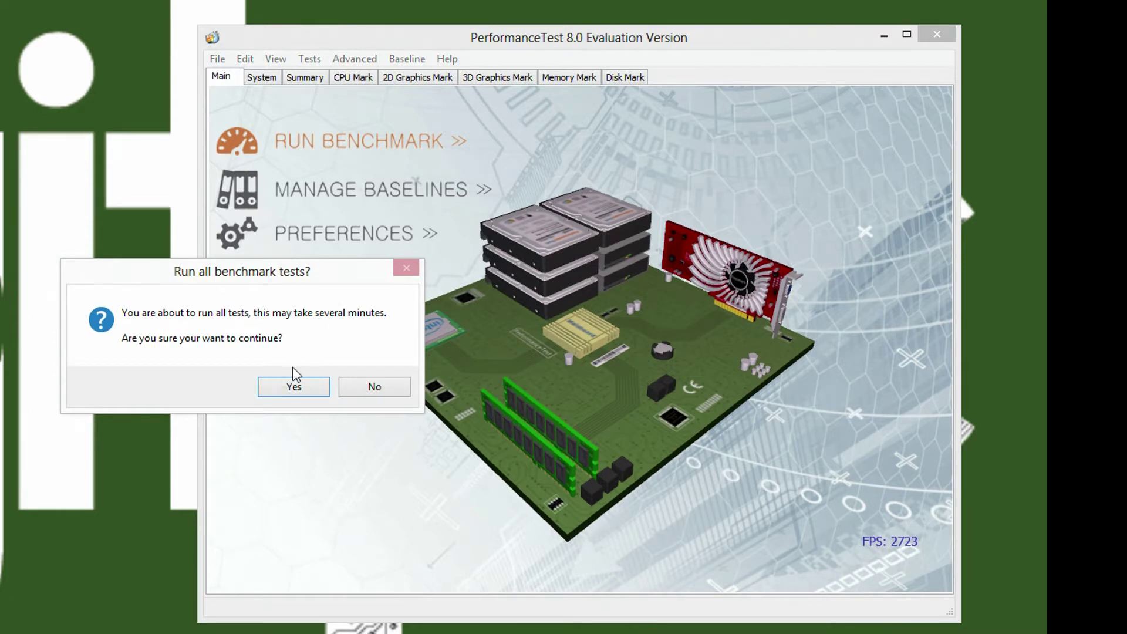
pyautogui.click(292, 387)
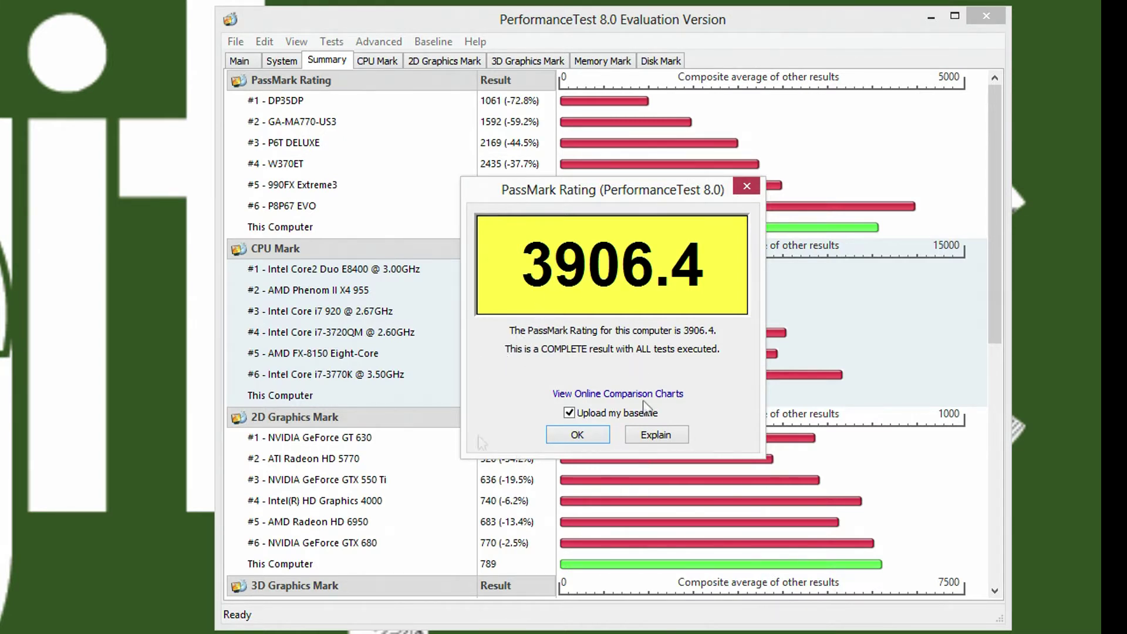
pyautogui.click(569, 436)
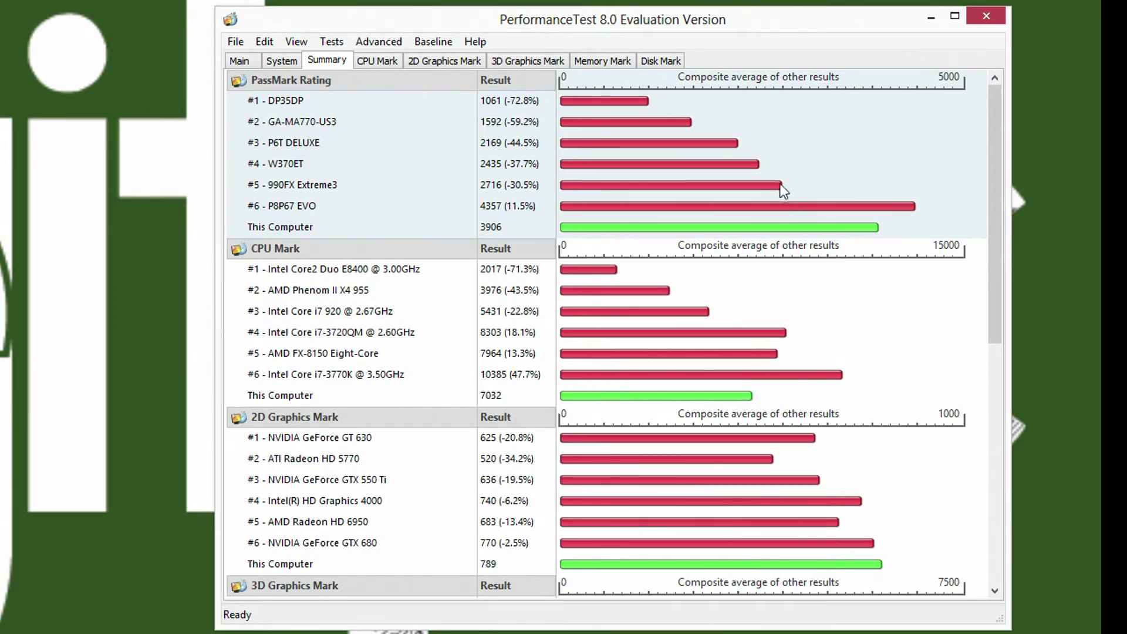
# - Review the summary charts from PassMark Rating through Disk Mark and return to the PassMark Rating chart
pyautogui.moveTo(995, 240); pyautogui.dragTo(1012, 310)
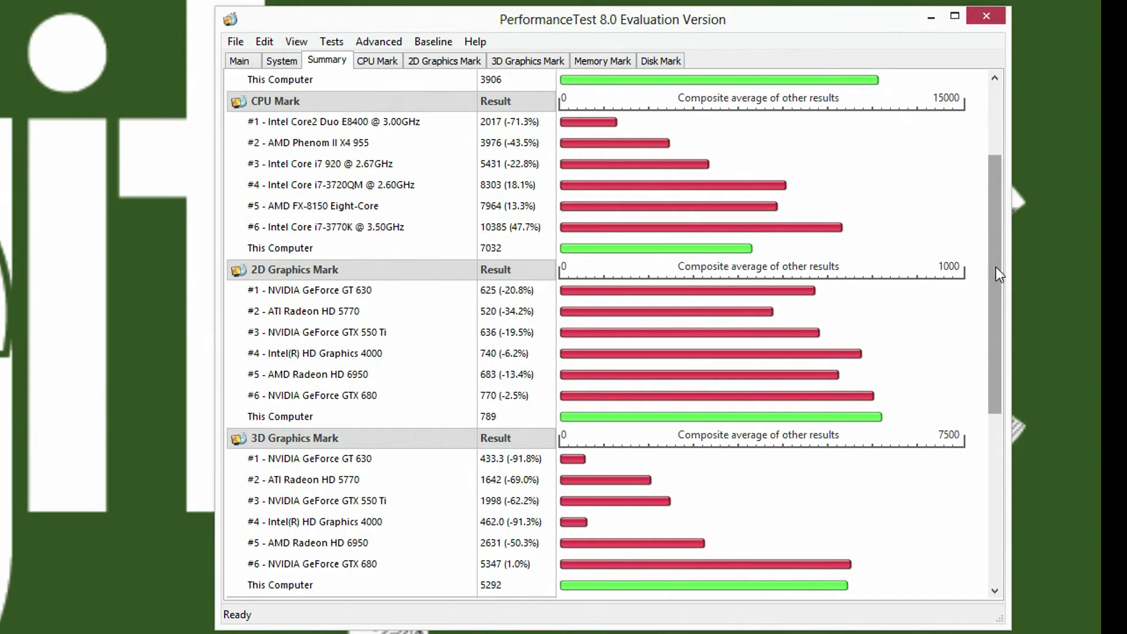
pyautogui.scroll(-1, 998, 269)
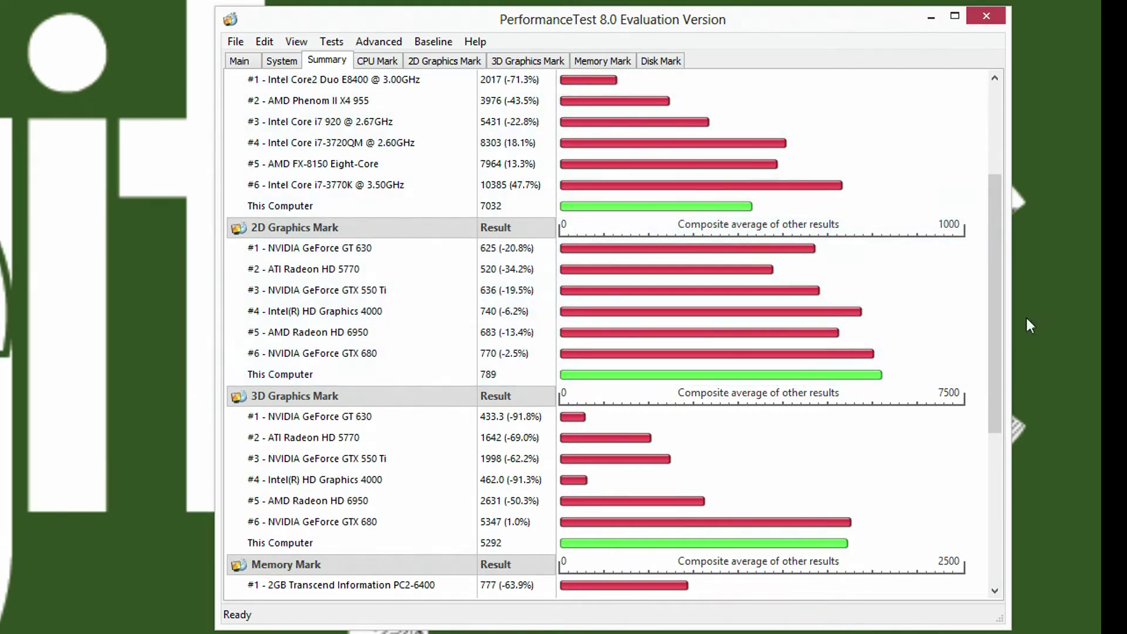
pyautogui.moveTo(996, 322); pyautogui.dragTo(1002, 402)
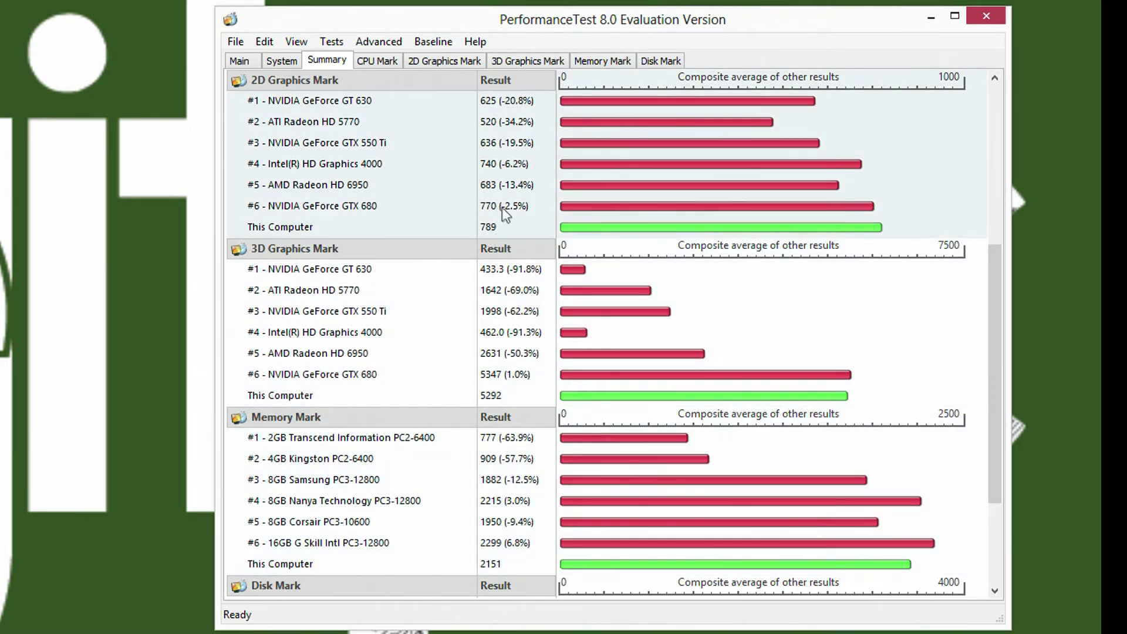
pyautogui.moveTo(994, 393); pyautogui.dragTo(995, 472)
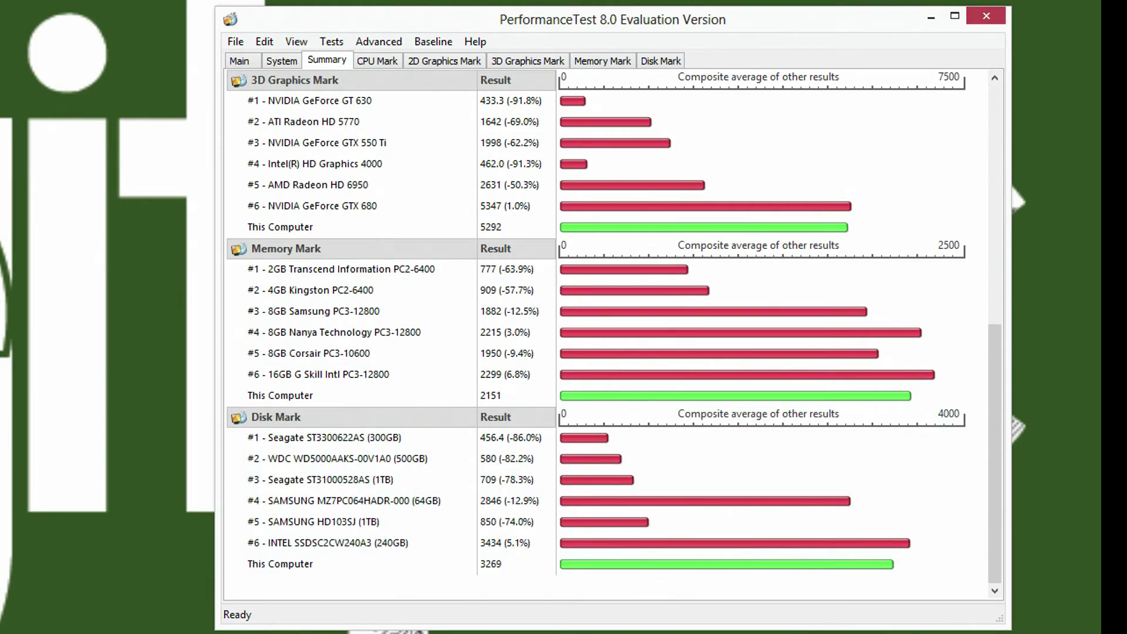
pyautogui.moveTo(989, 494)
pyautogui.mouseDown()
pyautogui.moveTo(989, 248)
pyautogui.moveTo(989, 388)
pyautogui.moveTo(1017, 605)
pyautogui.moveTo(840, 90)
pyautogui.moveTo(998, 152)
pyautogui.mouseUp()
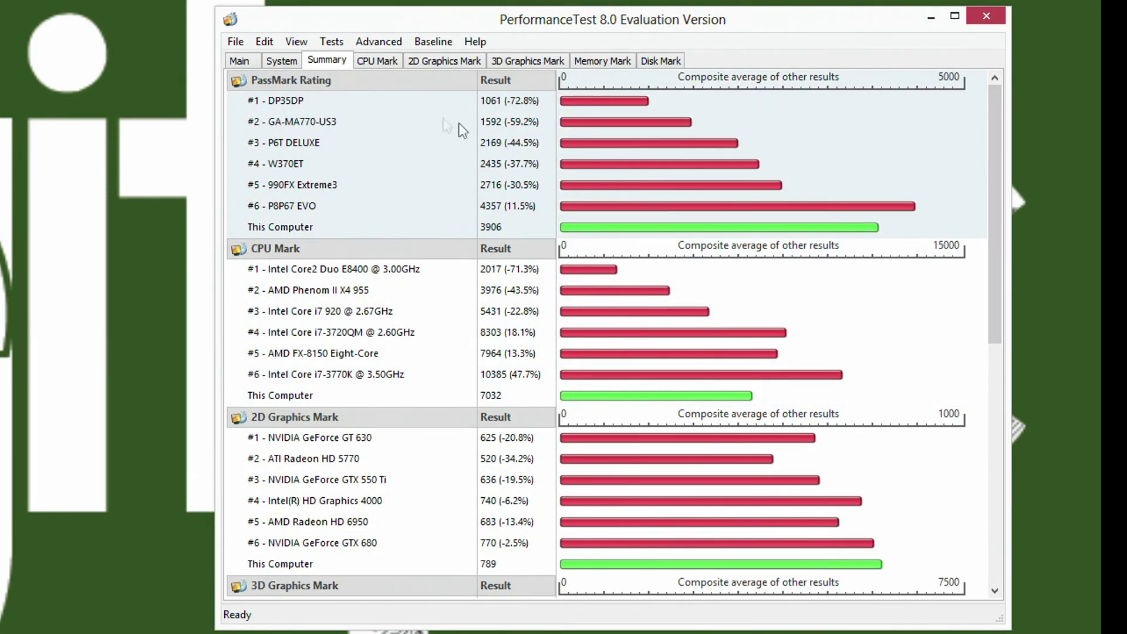
# - Examine the CPU, memory and disk charts, including random seek and CD/DVD read, and return to the summary results
pyautogui.click(378, 62)
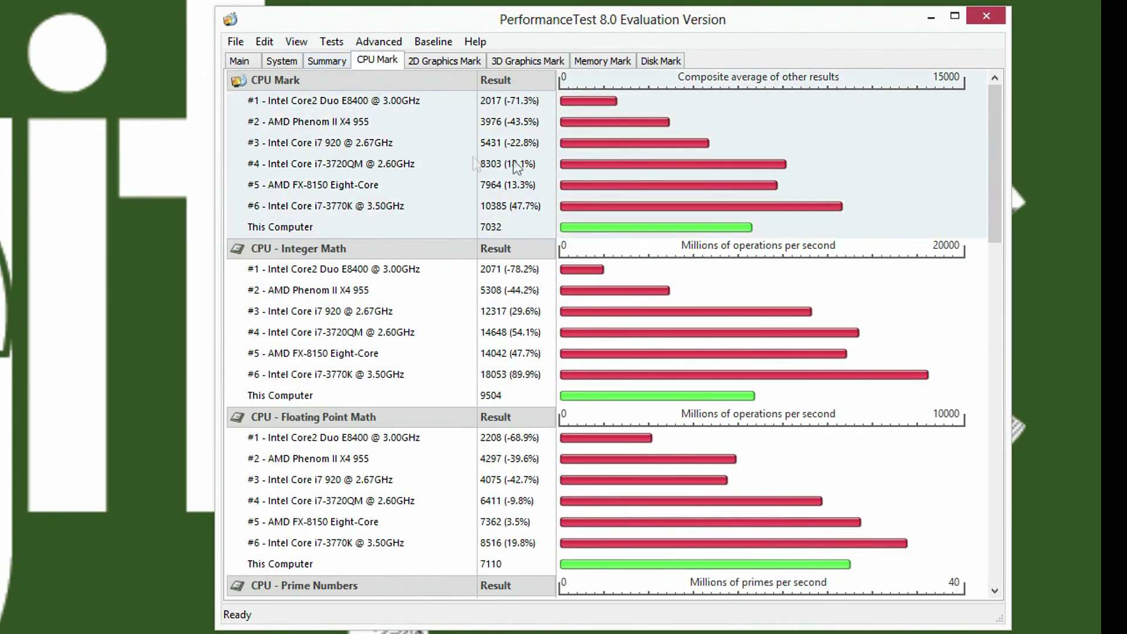
pyautogui.click(615, 62)
pyautogui.click(661, 61)
pyautogui.moveTo(996, 198); pyautogui.dragTo(1012, 383)
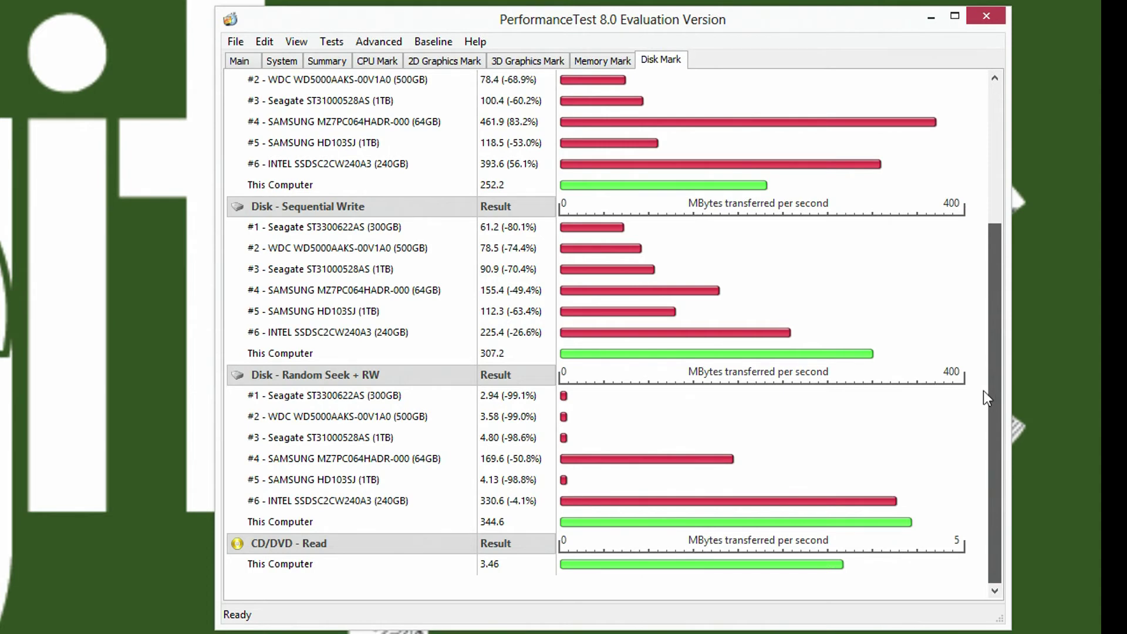
pyautogui.moveTo(990, 371); pyautogui.dragTo(992, 361)
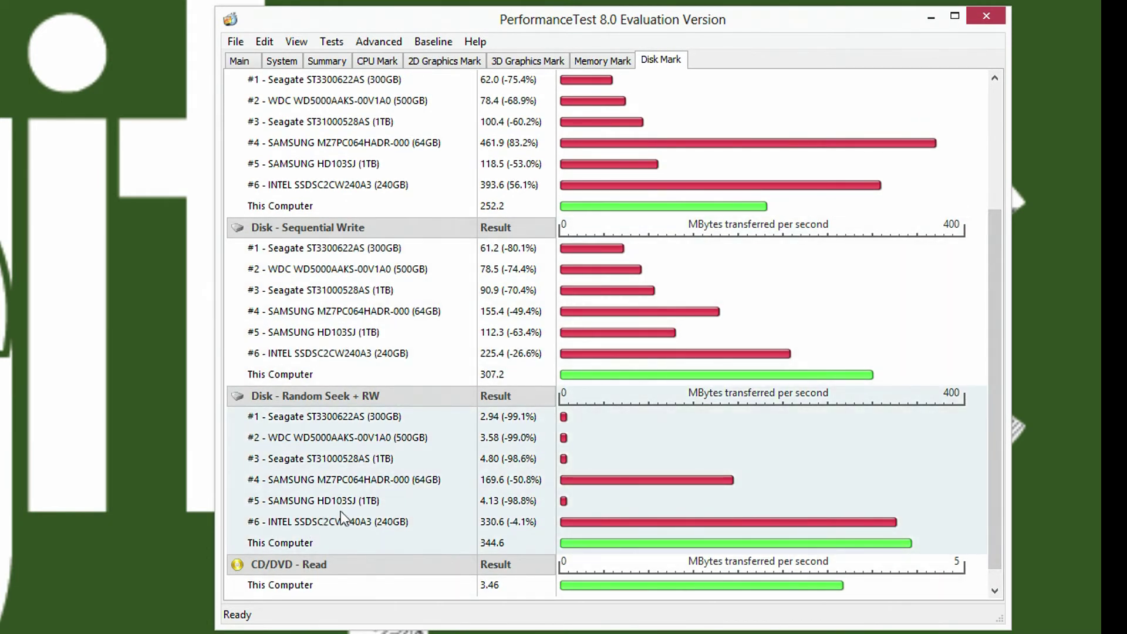
pyautogui.moveTo(999, 435); pyautogui.dragTo(1005, 399)
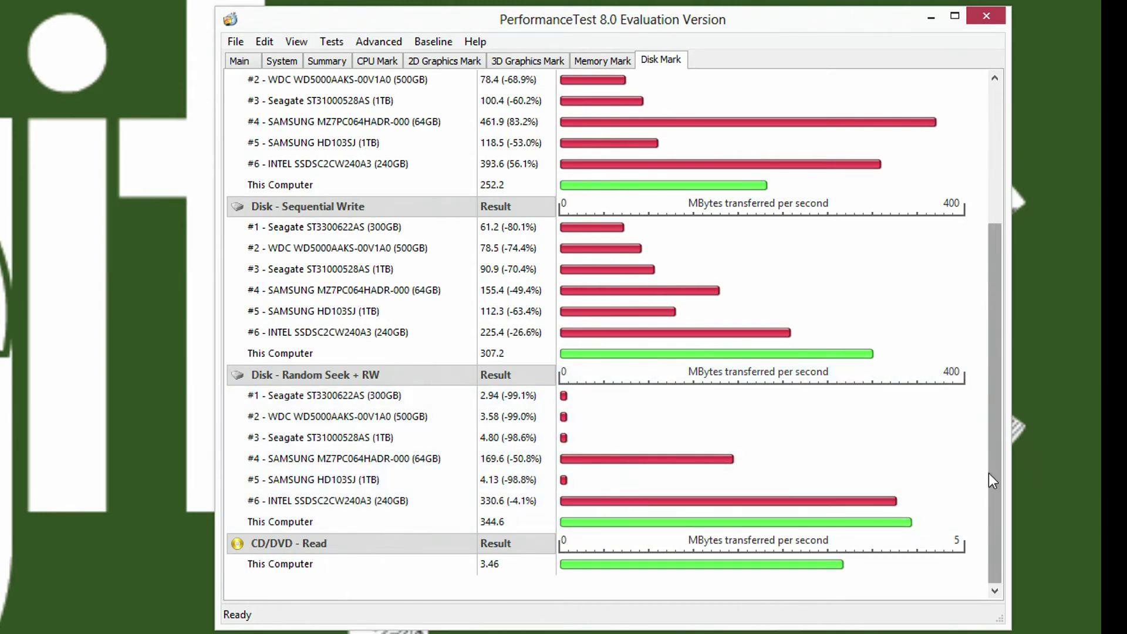
pyautogui.click(251, 62)
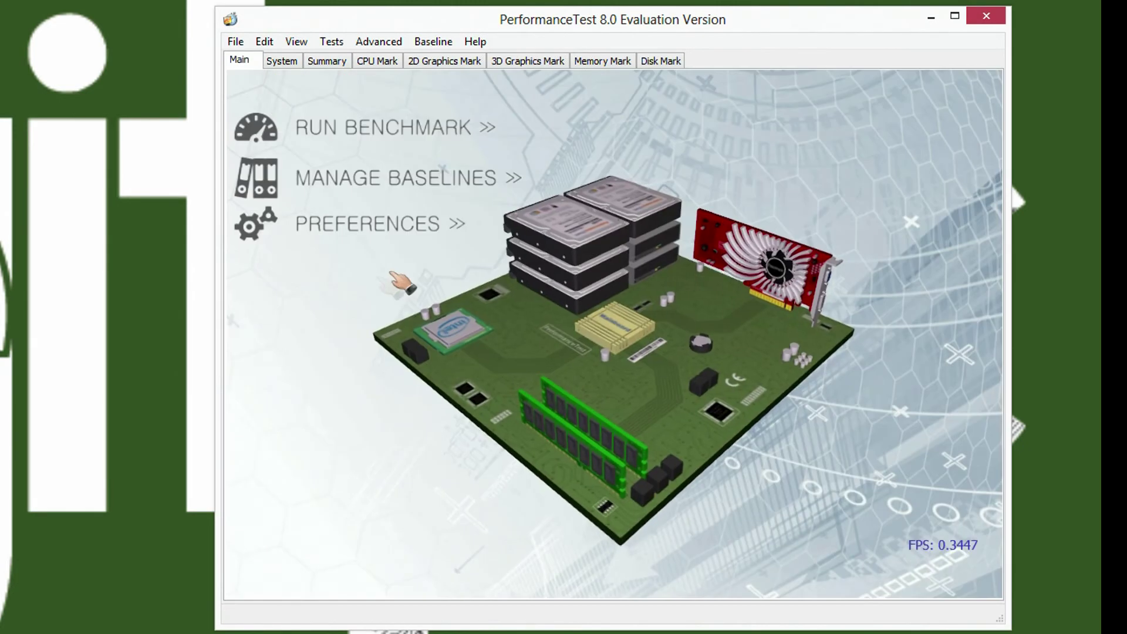
pyautogui.click(324, 62)
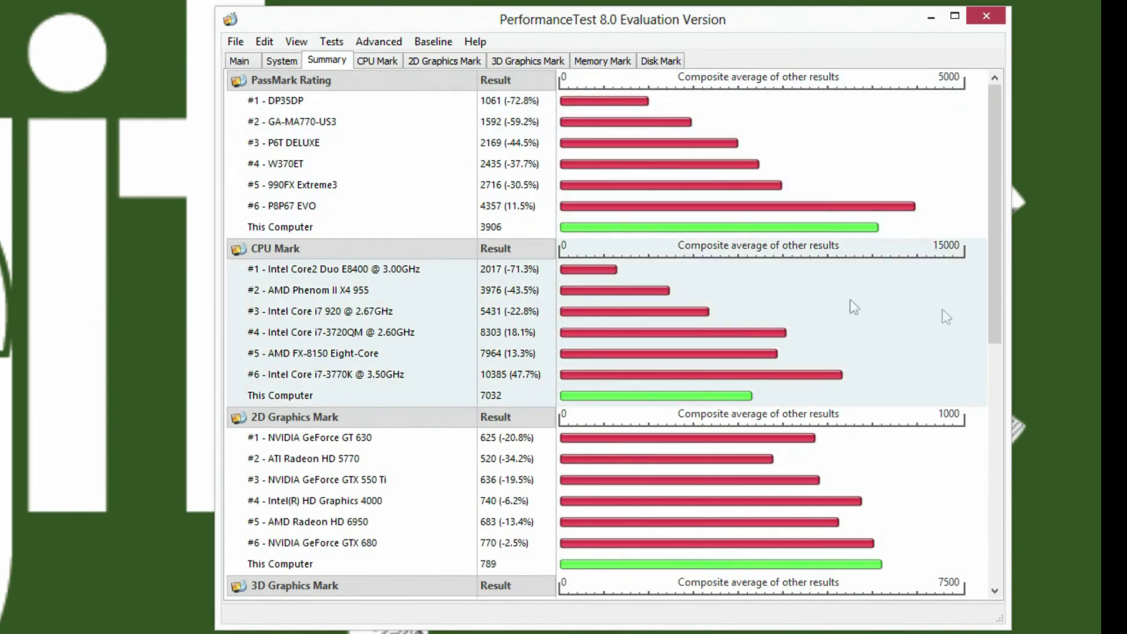
pyautogui.moveTo(995, 235)
pyautogui.mouseDown()
pyautogui.moveTo(992, 469)
pyautogui.moveTo(975, 235)
pyautogui.mouseUp()
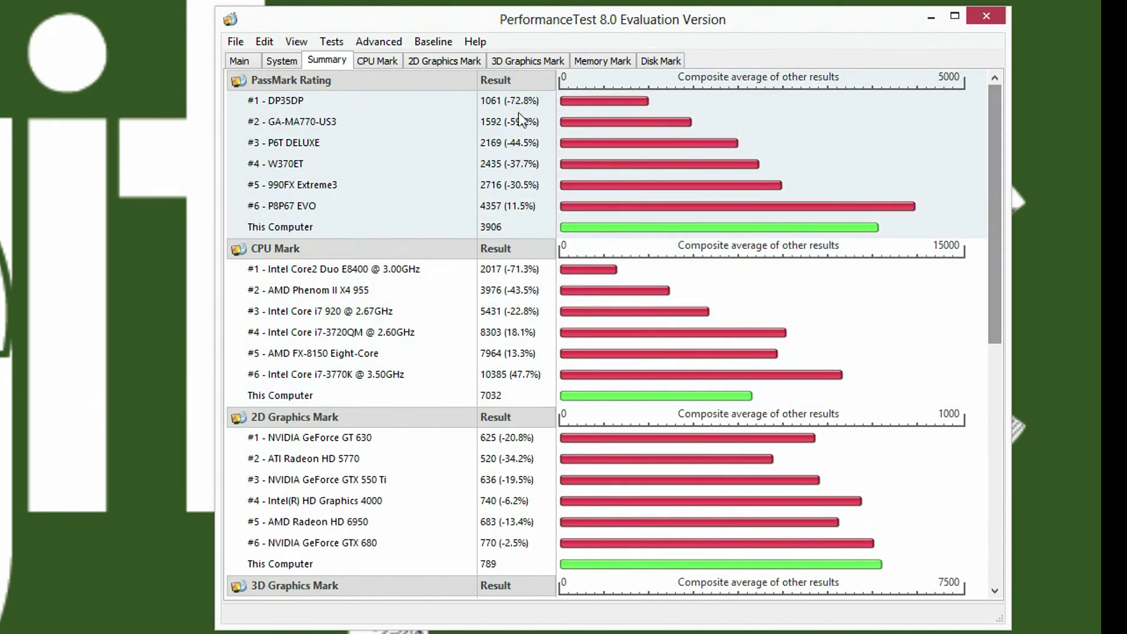
pyautogui.click(331, 42)
pyautogui.click(332, 41)
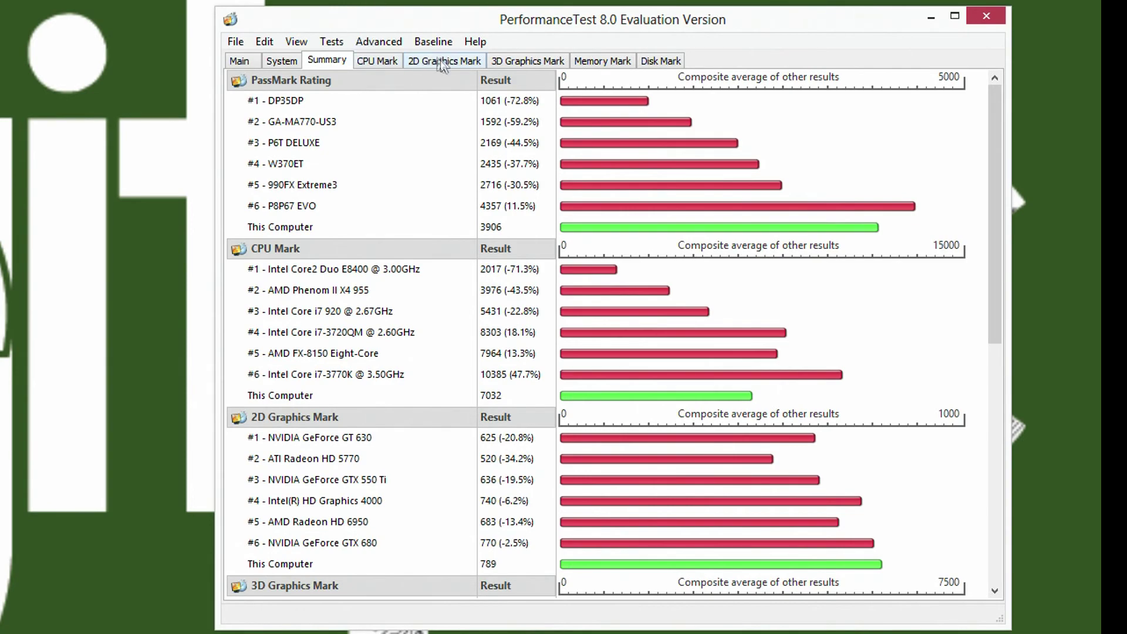
pyautogui.moveTo(992, 264)
pyautogui.mouseDown()
pyautogui.moveTo(992, 517)
pyautogui.moveTo(993, 156)
pyautogui.moveTo(1005, 509)
pyautogui.moveTo(1004, 280)
pyautogui.mouseUp()
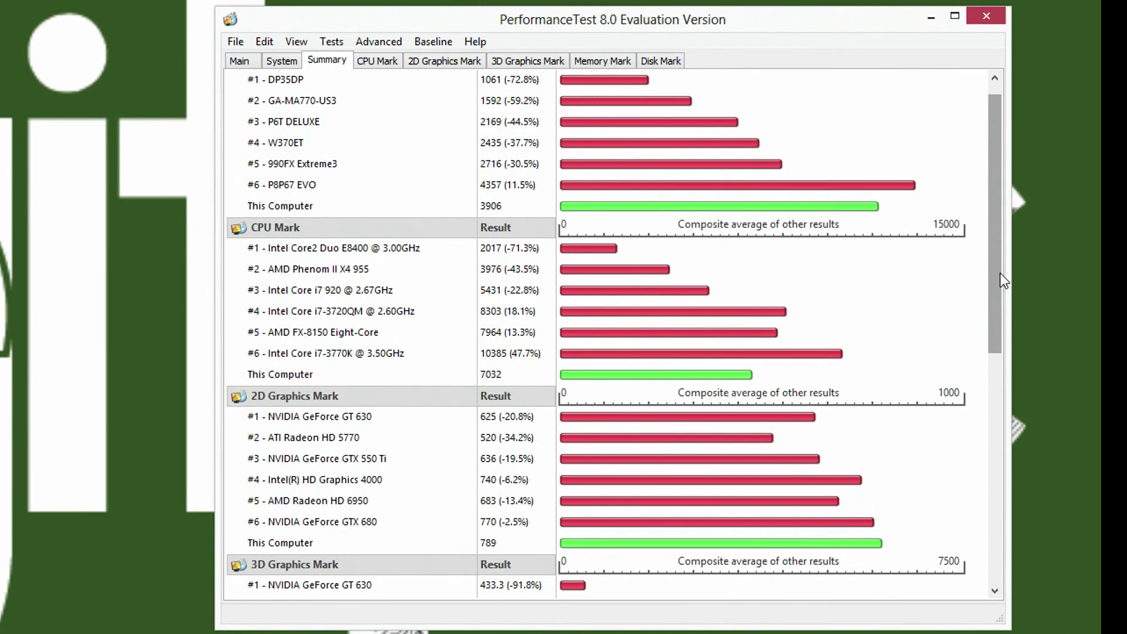
pyautogui.moveTo(992, 270); pyautogui.dragTo(1039, 211)
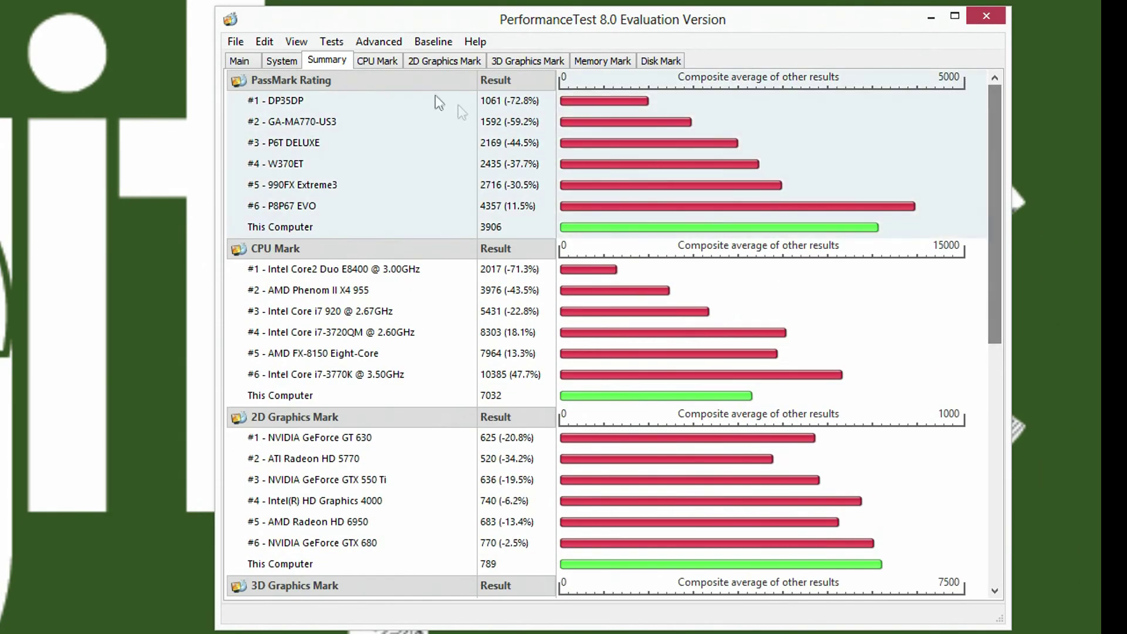
# - View the CPU, 2D graphics, 3D graphics, memory and disk result charts in turn and return to the summary results
pyautogui.click(367, 63)
pyautogui.click(445, 61)
pyautogui.click(527, 61)
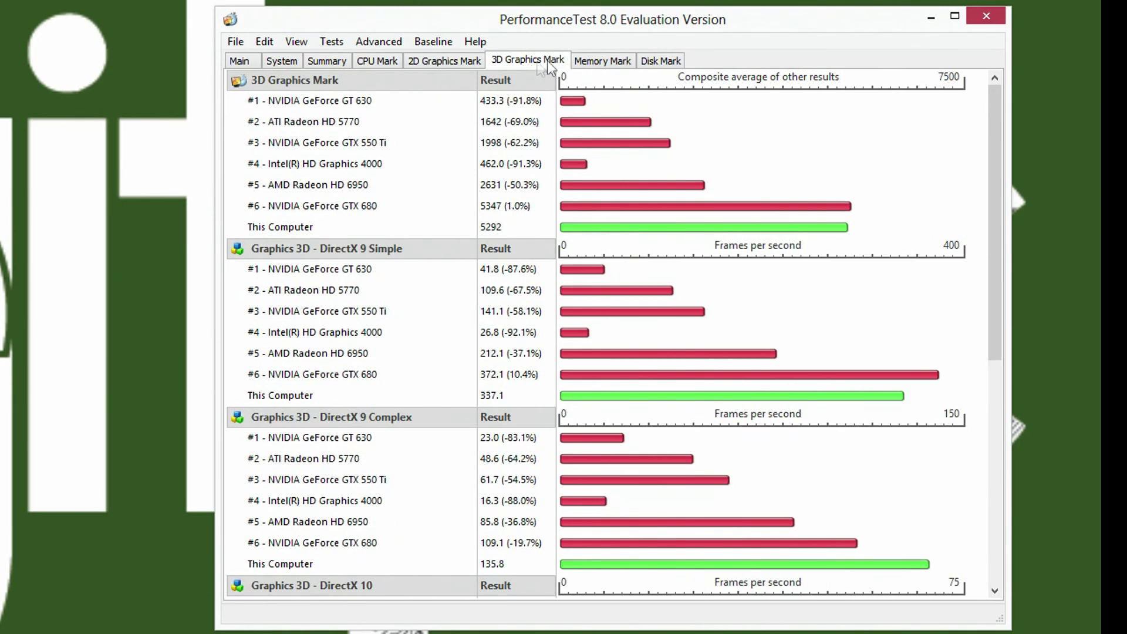
pyautogui.click(605, 61)
pyautogui.click(661, 61)
pyautogui.click(327, 61)
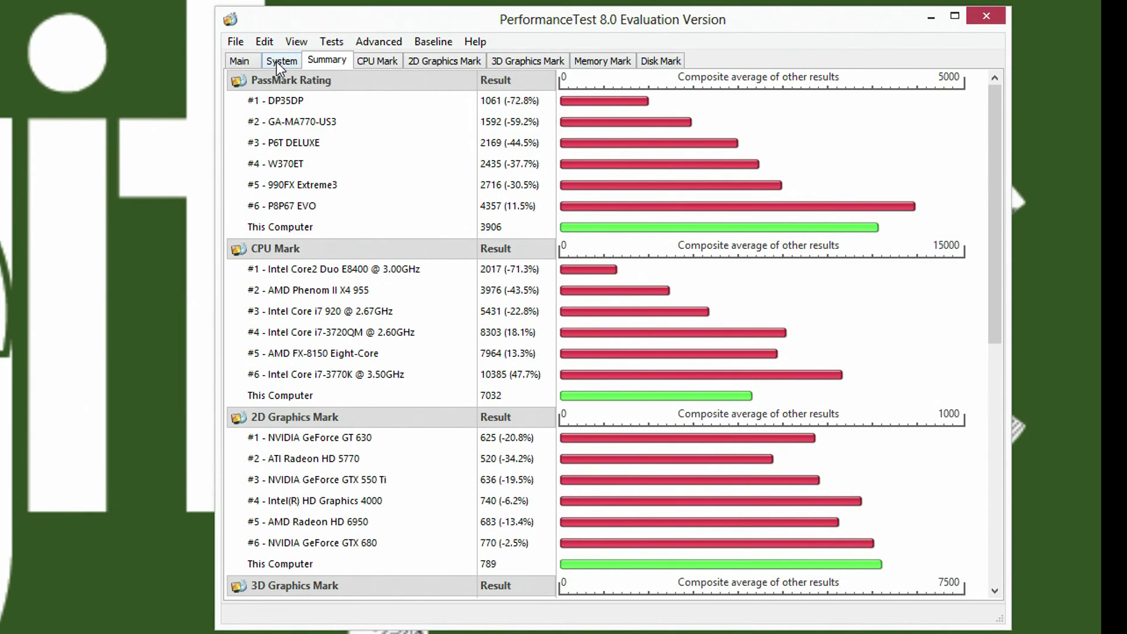
# - Review the system and CPU information of this computer beside the reference baselines, and return to the main hardware view
pyautogui.click(277, 61)
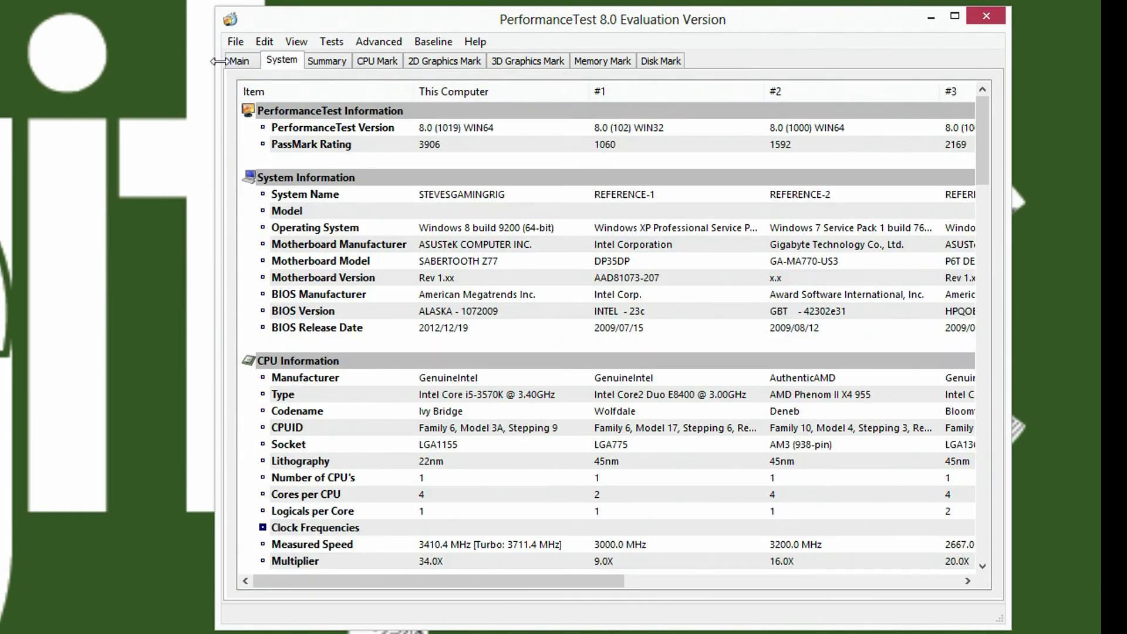
pyautogui.scroll(-10, 875, 243)
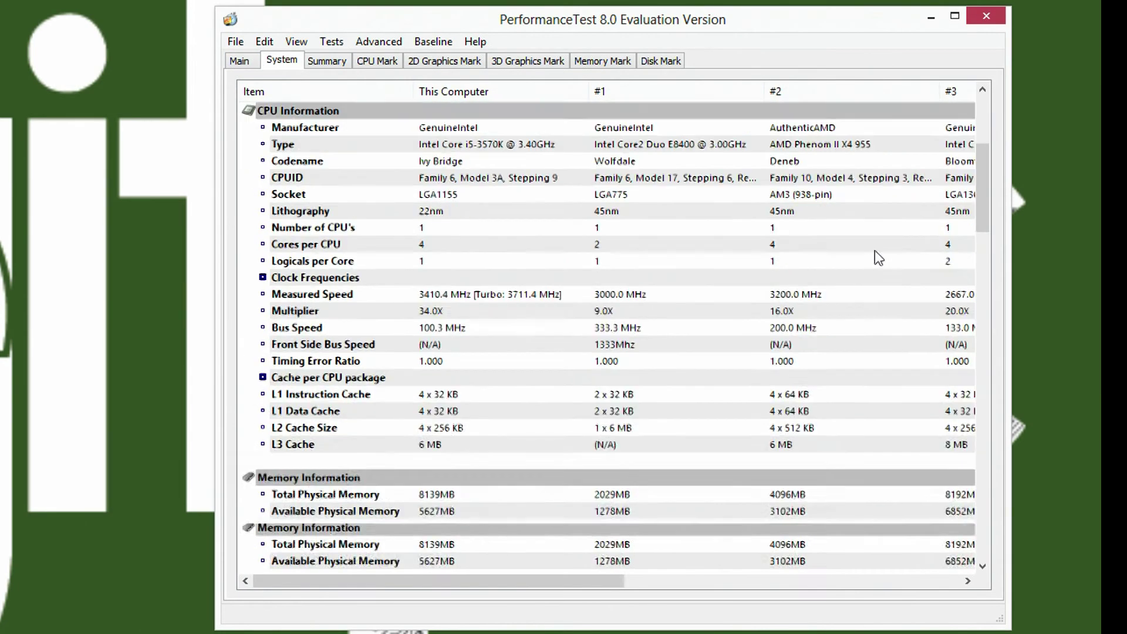
pyautogui.moveTo(1001, 203); pyautogui.dragTo(1002, 120)
pyautogui.click(239, 61)
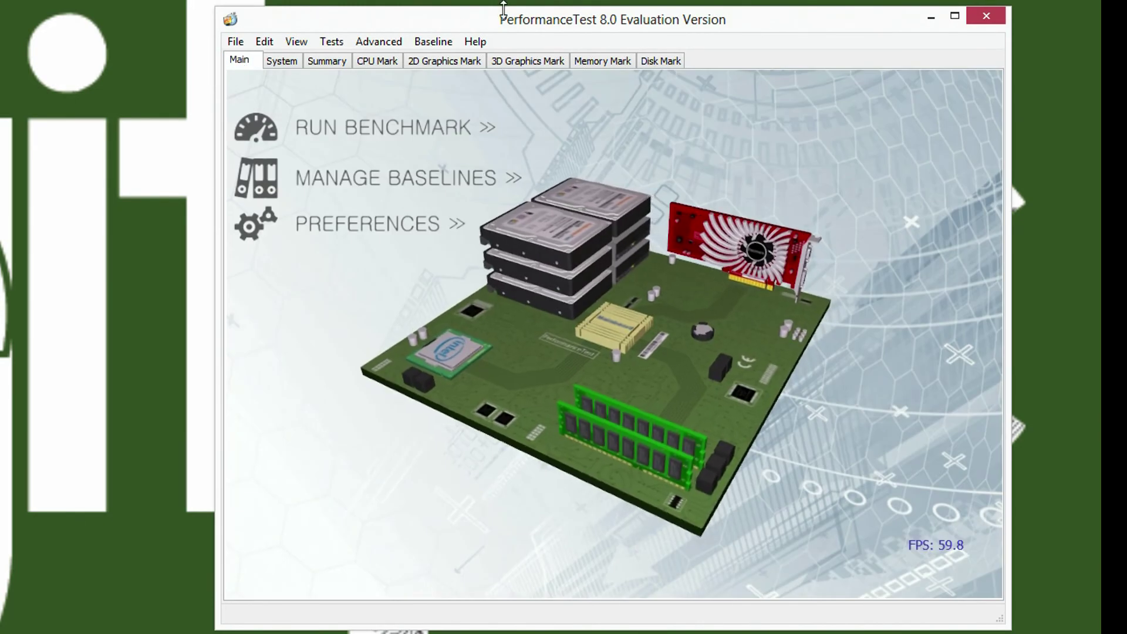